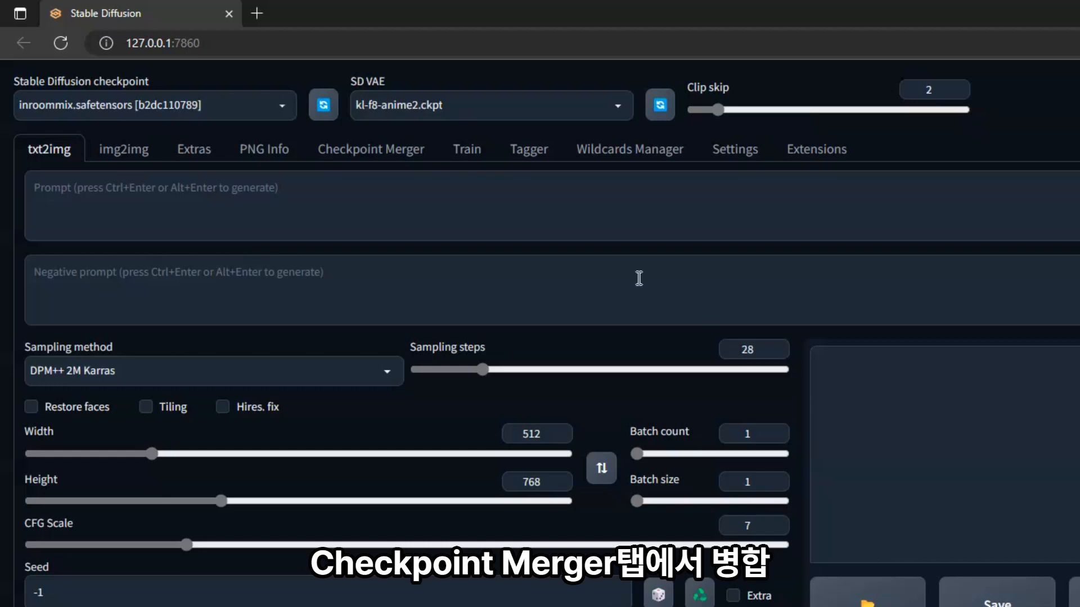
Step: Set up a checkpoint merge with rainbow25d.safetensors as primary model A and AnimelightK.safetensors as secondary model B
click(400, 150)
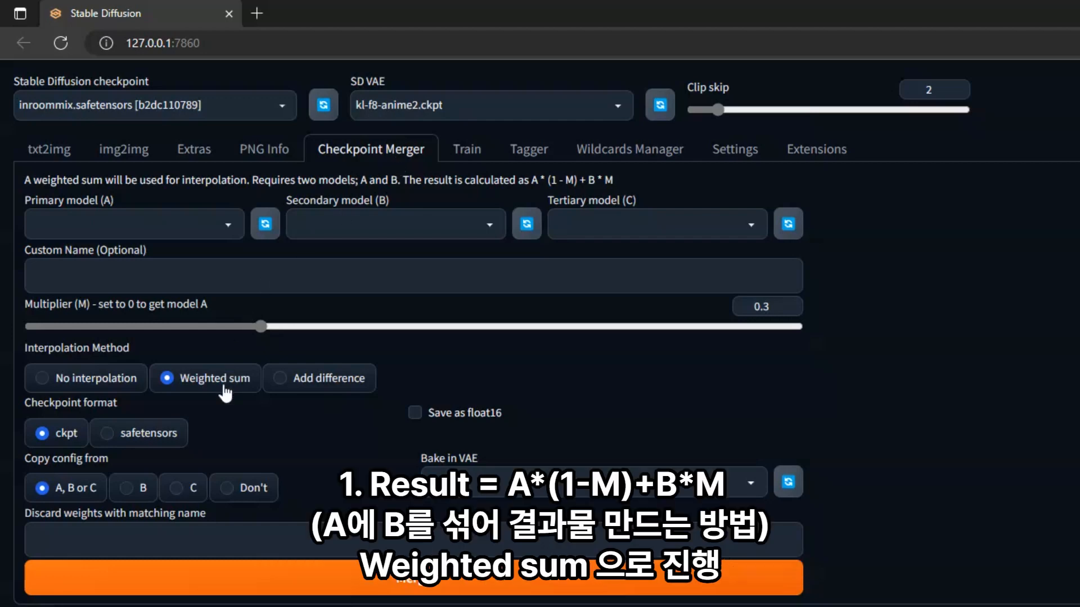
mouse_move(225, 394)
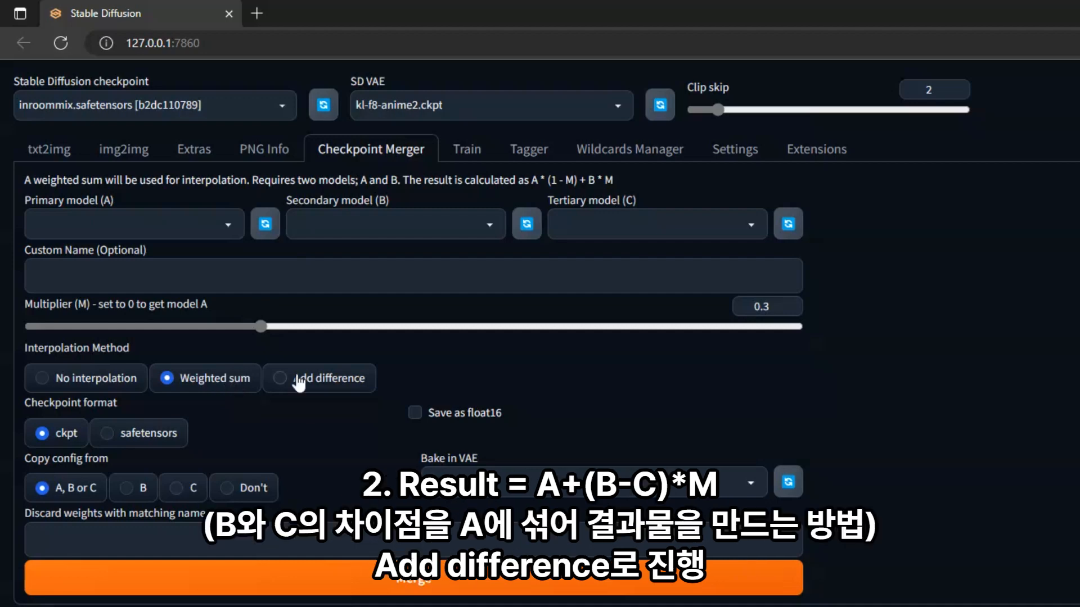
mouse_move(333, 384)
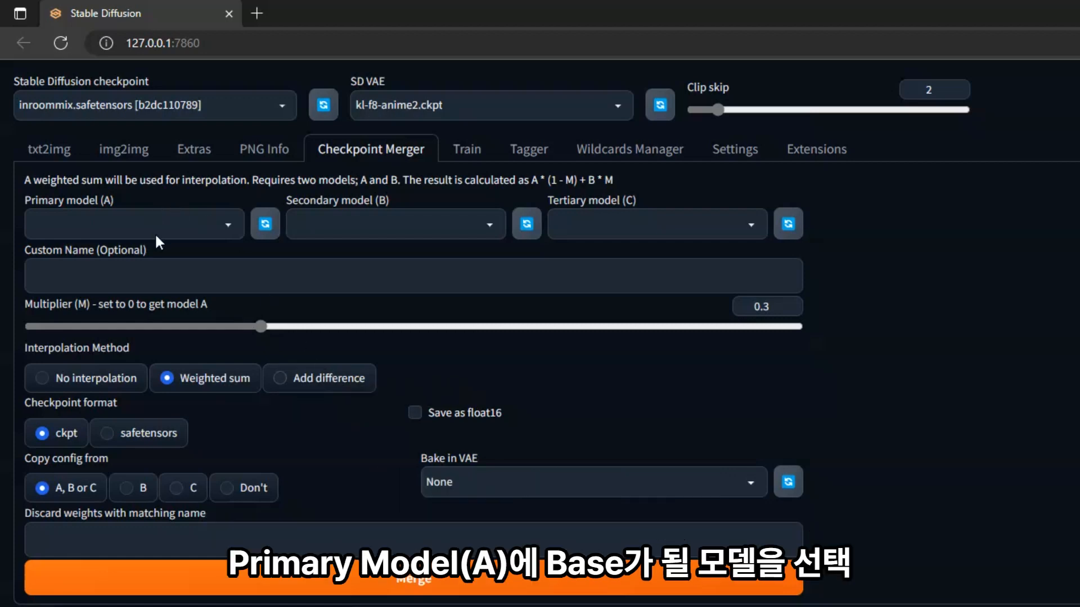
click(166, 223)
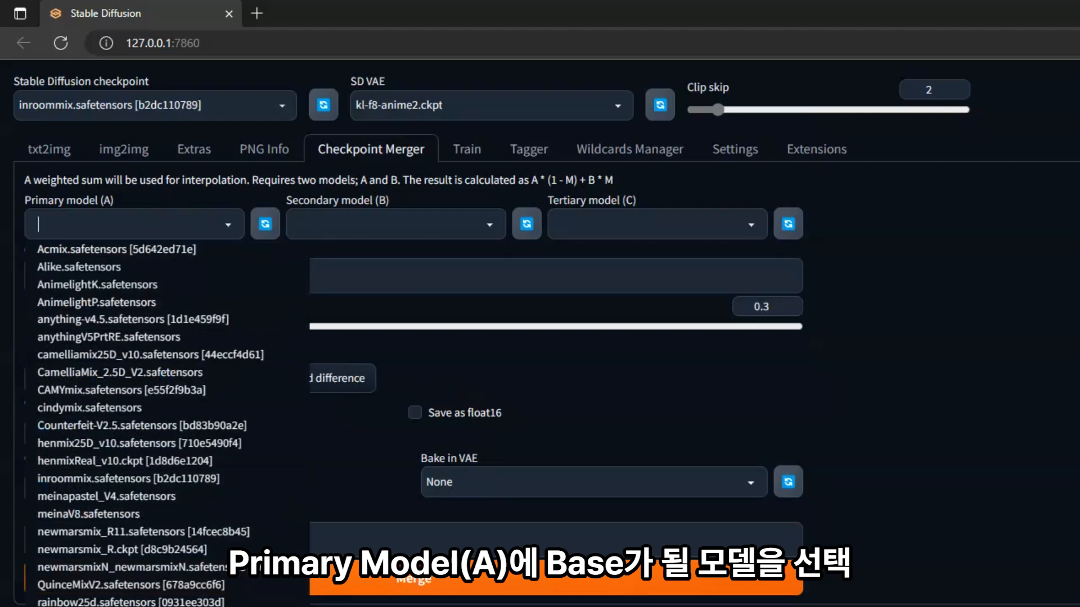
click(147, 601)
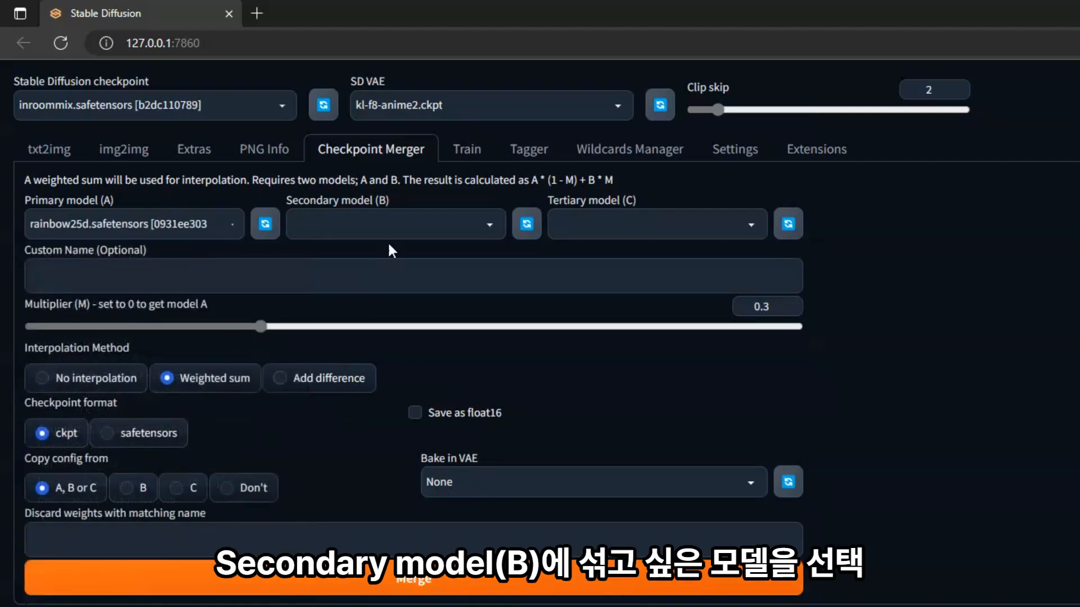
click(395, 227)
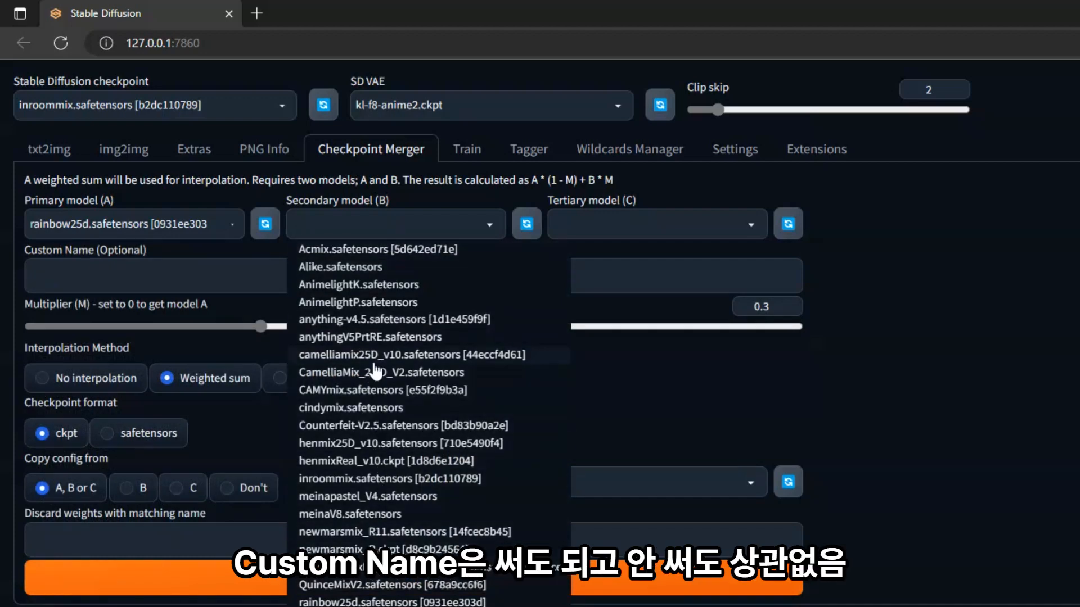
click(372, 285)
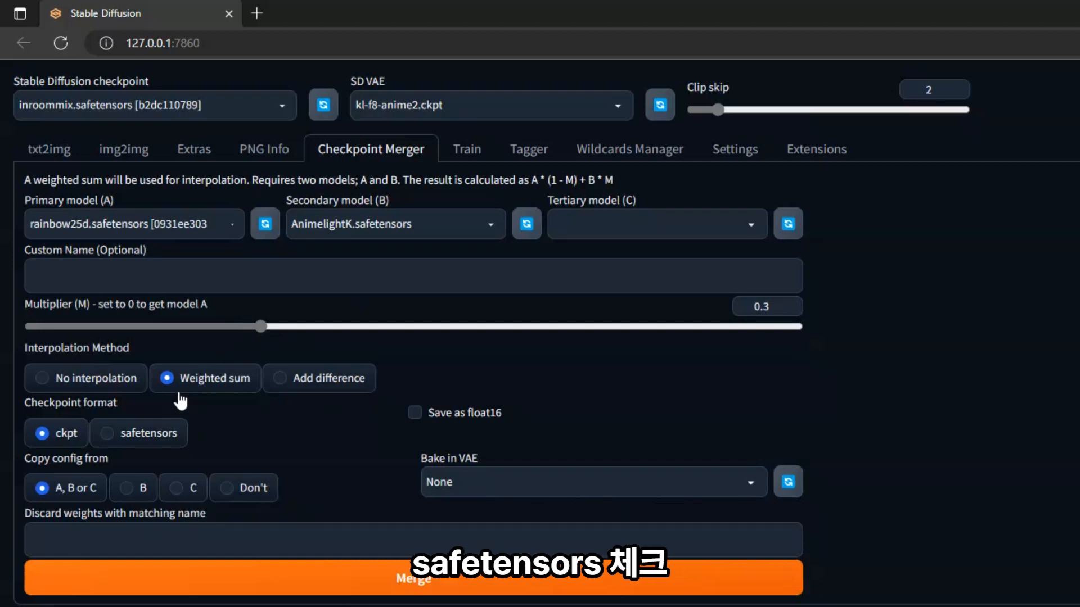
Step: Merge the two models into a safetensors checkpoint with config copying set to Don't, and highlight the saved file's name
click(166, 443)
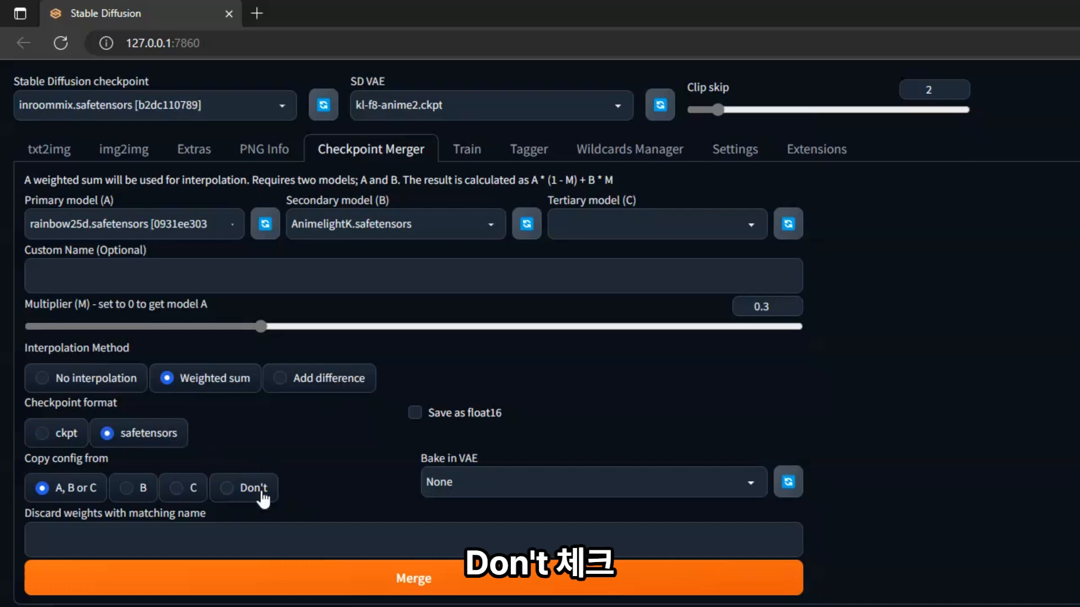
click(262, 495)
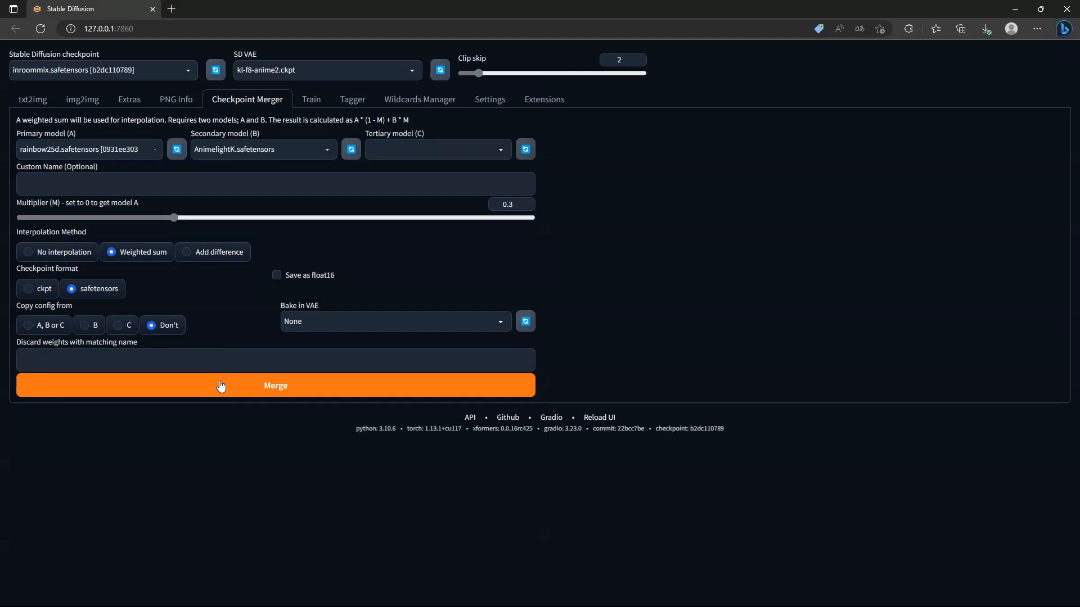
click(332, 579)
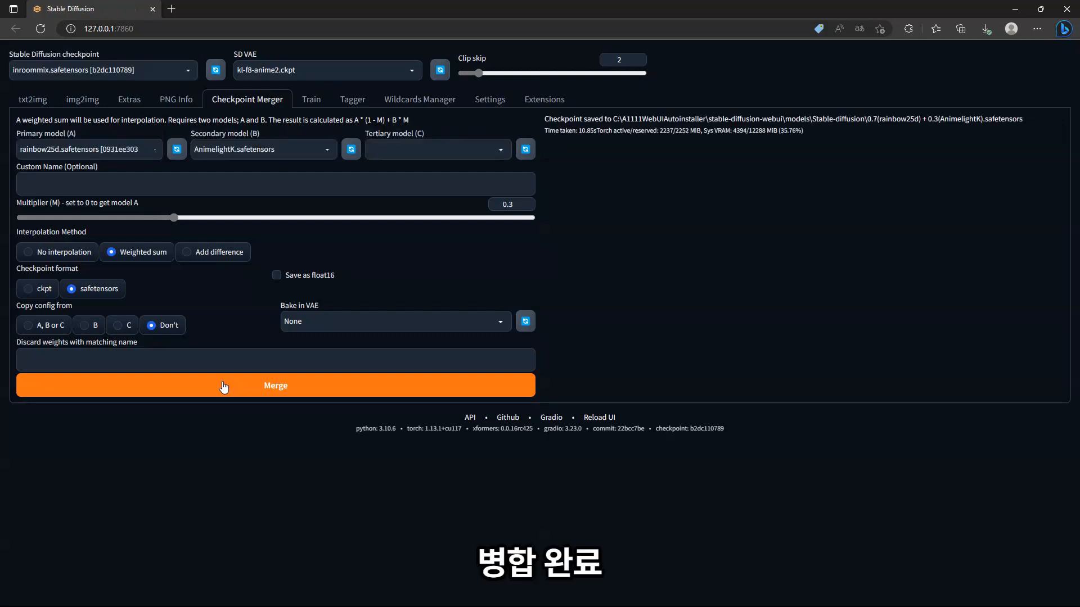
drag(867, 118, 1024, 121)
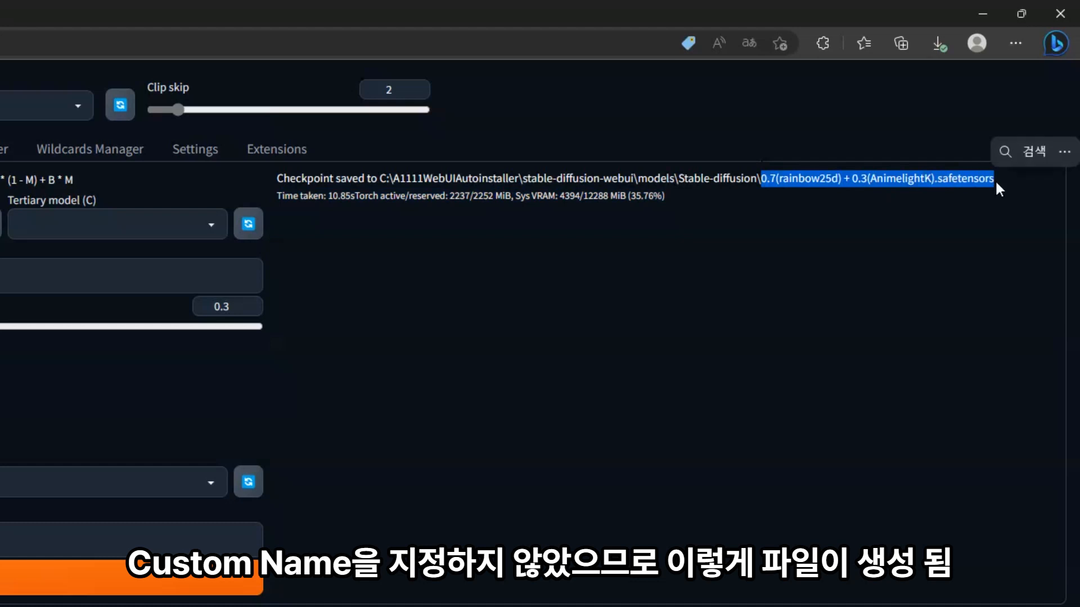
click(954, 220)
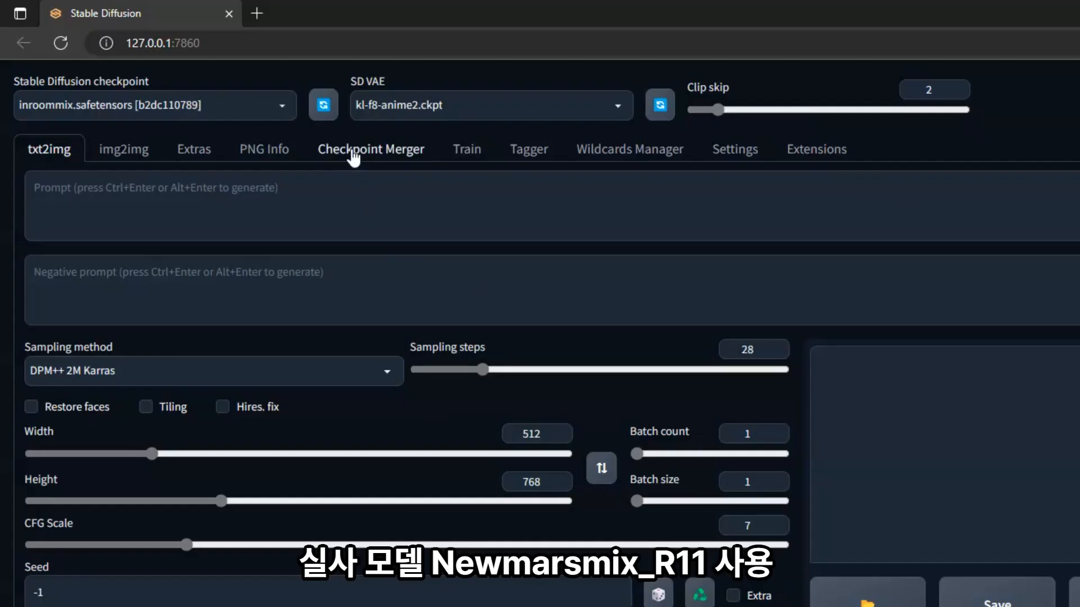
Step: Set up a new checkpoint merge with newmarsmix_R11.safetensors as primary model A and AnimeLike.safetensors as secondary model B
click(223, 106)
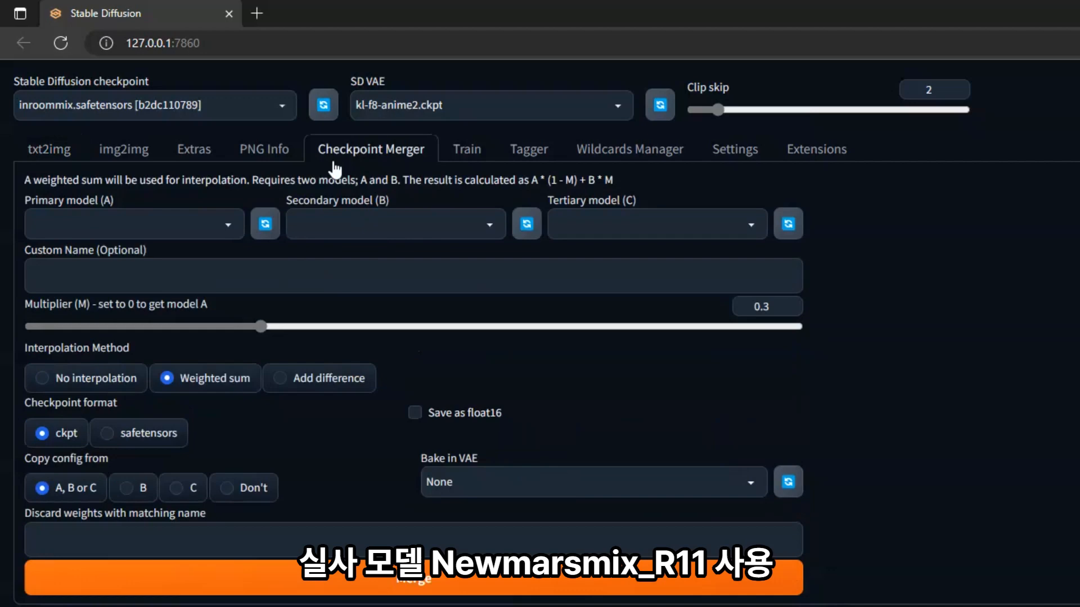
click(207, 225)
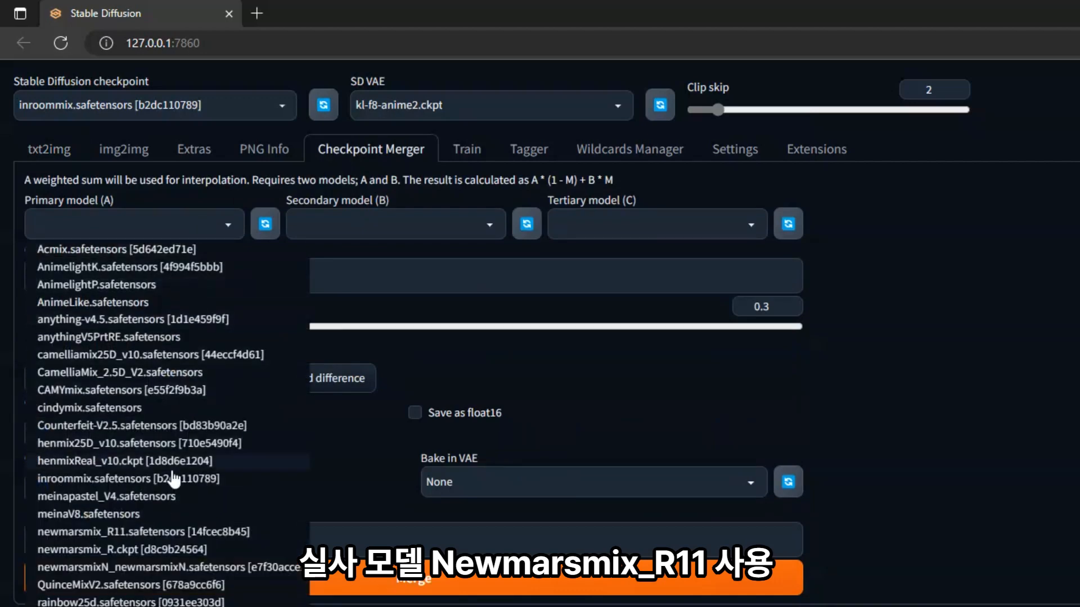
click(173, 534)
click(352, 225)
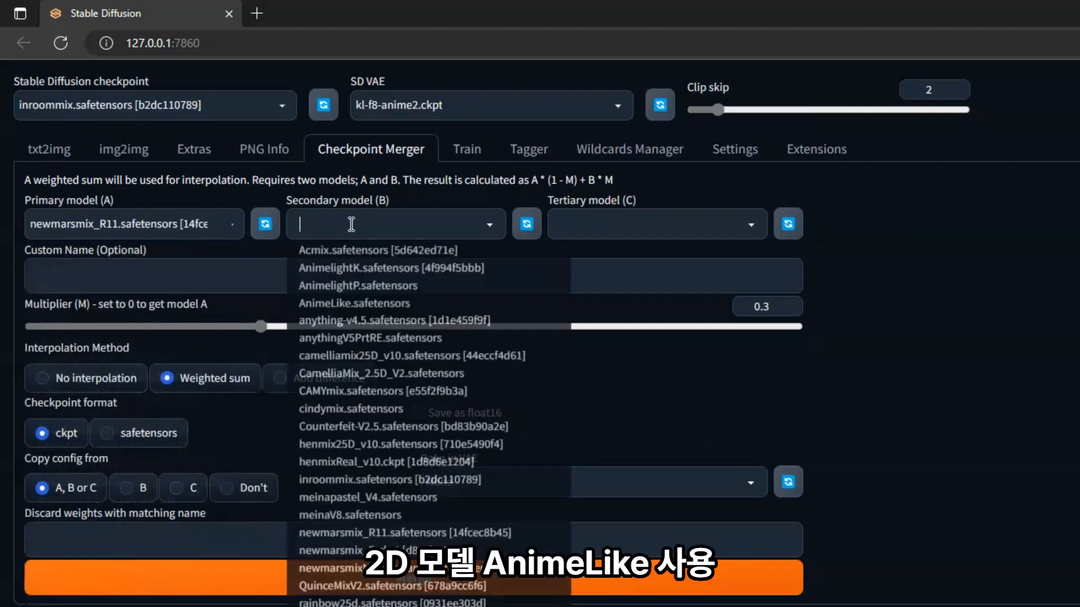
click(354, 302)
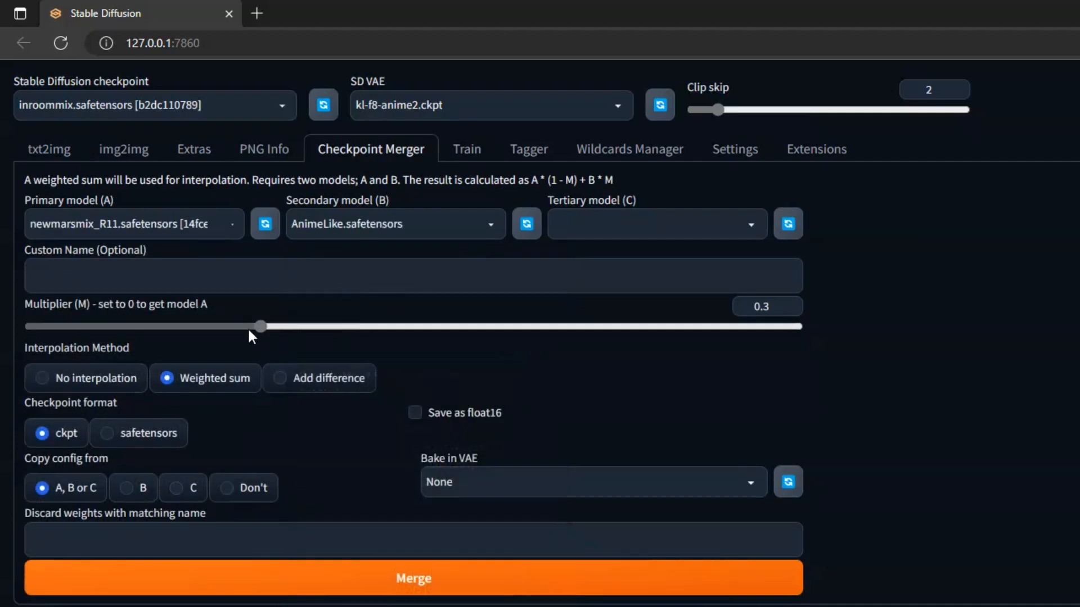
Step: Merge these two models at multiplier 0.5 in safetensors format, with config copying set to Don't
drag(249, 330, 416, 330)
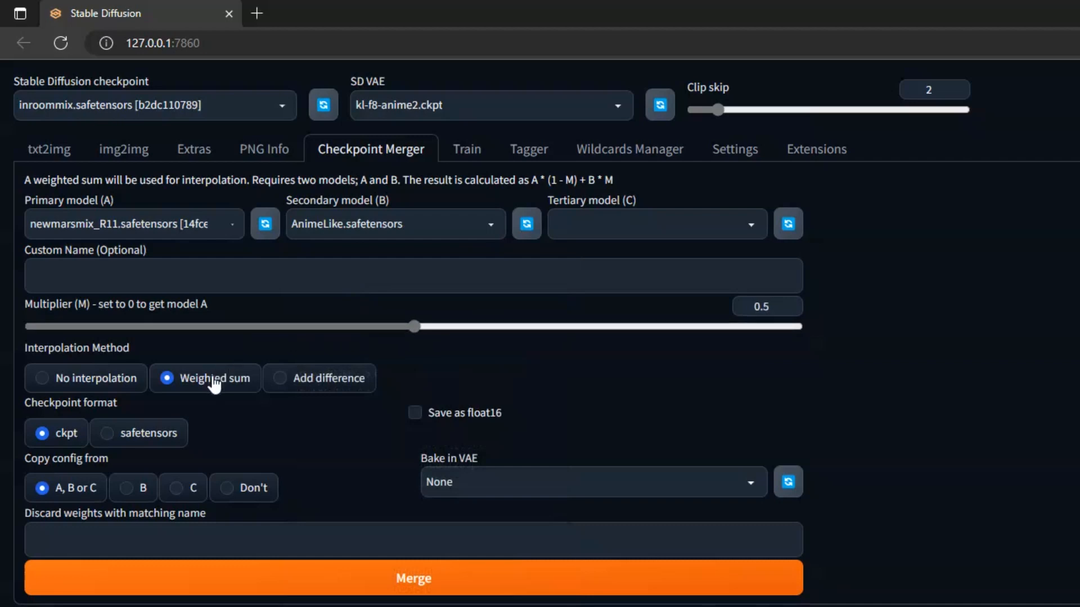
click(148, 437)
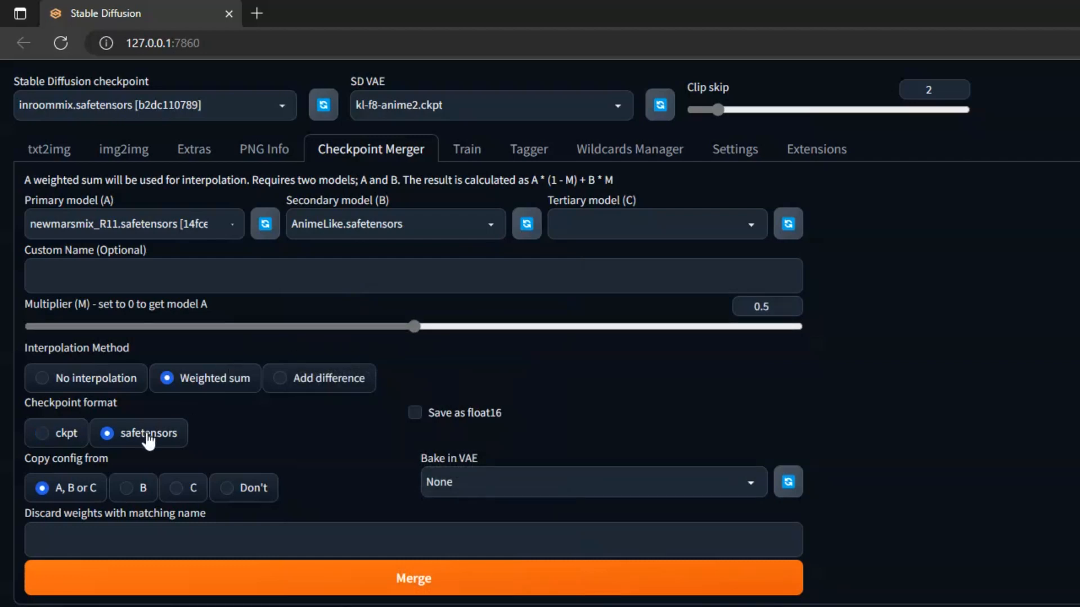
click(252, 489)
click(371, 592)
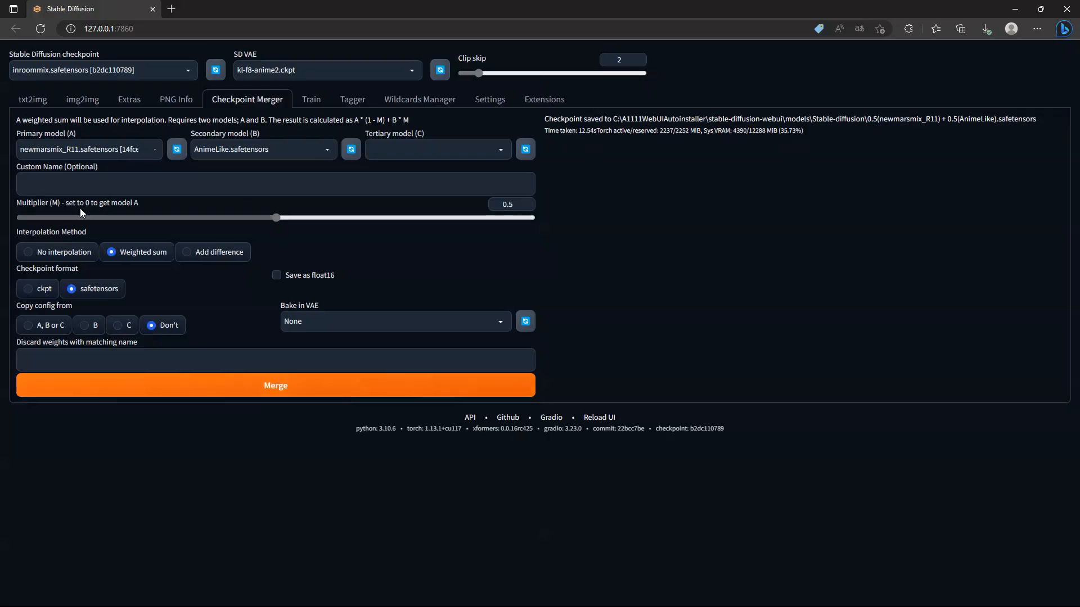
Step: Fill in the txt2img prompt and negative prompt by applying the saved style "sample"
click(35, 104)
click(941, 222)
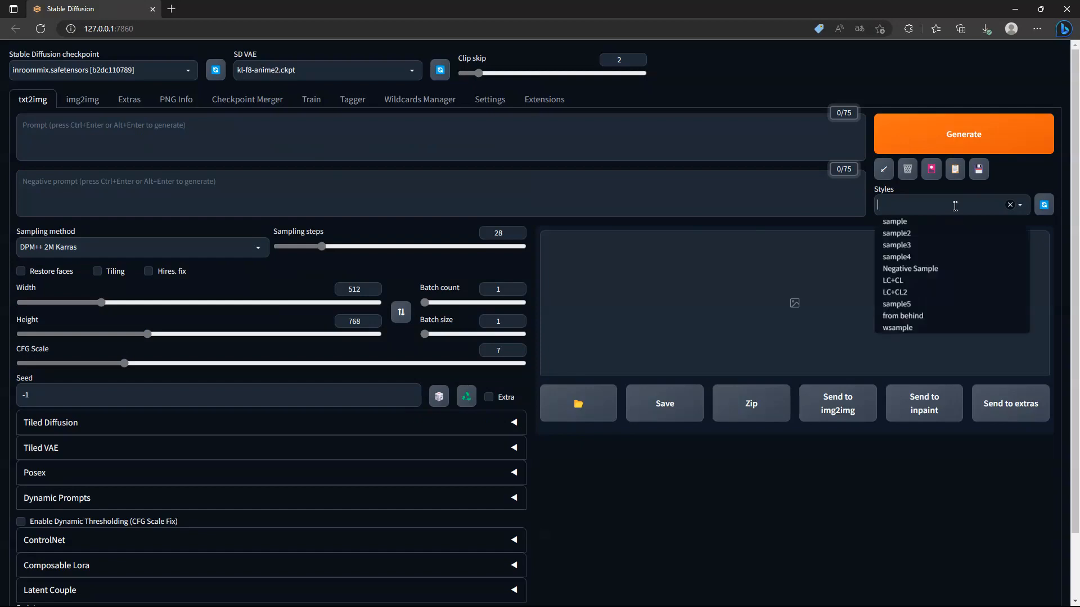
click(954, 222)
click(955, 169)
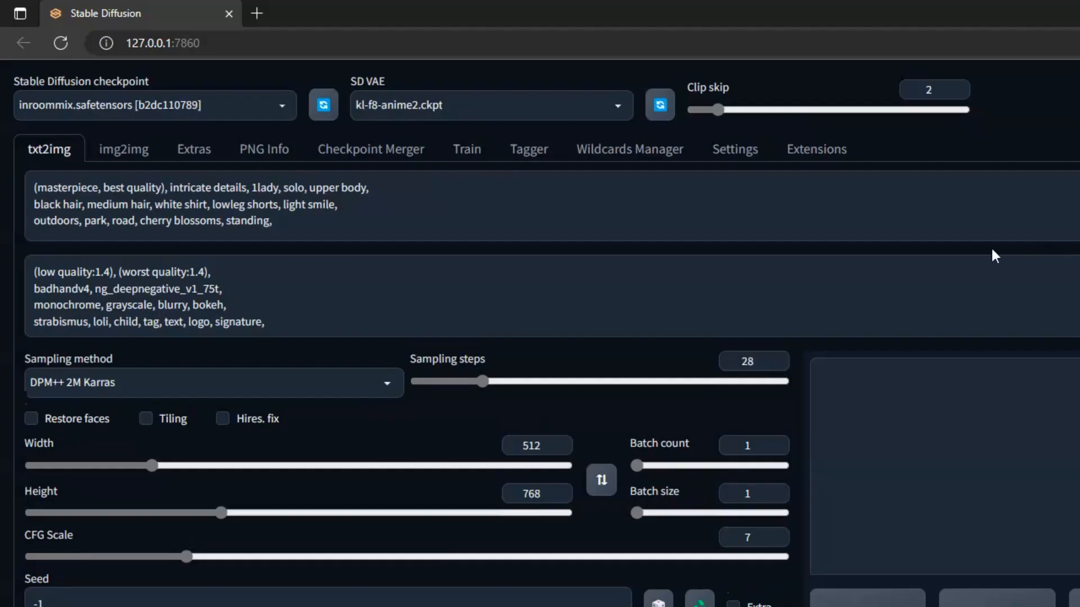
Step: Load the AnimeLike.safetensors checkpoint, generate an image from the prompts and open the result
click(233, 112)
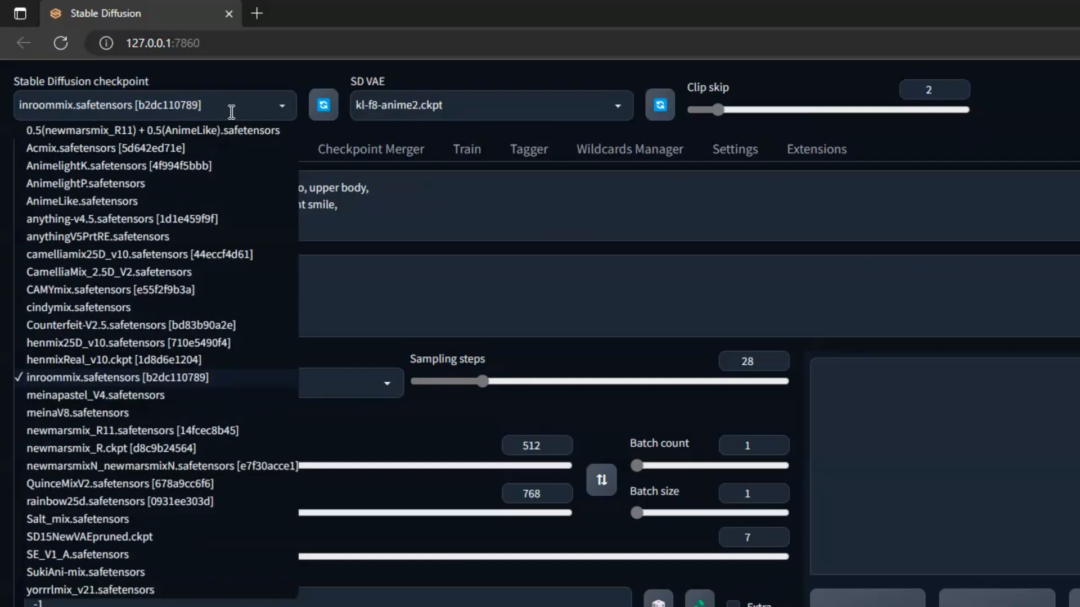
click(217, 203)
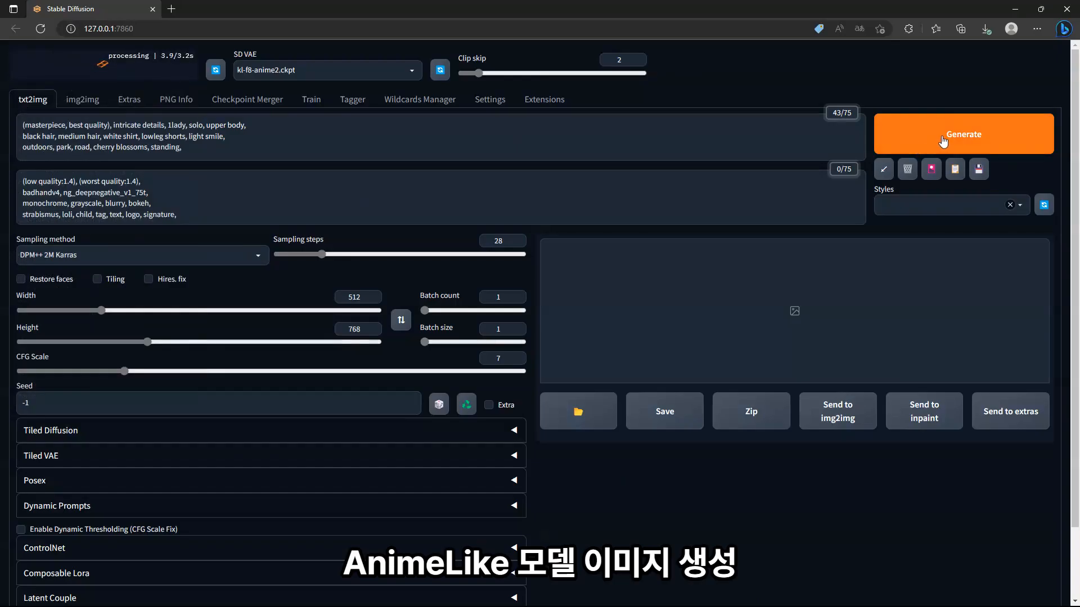
click(944, 140)
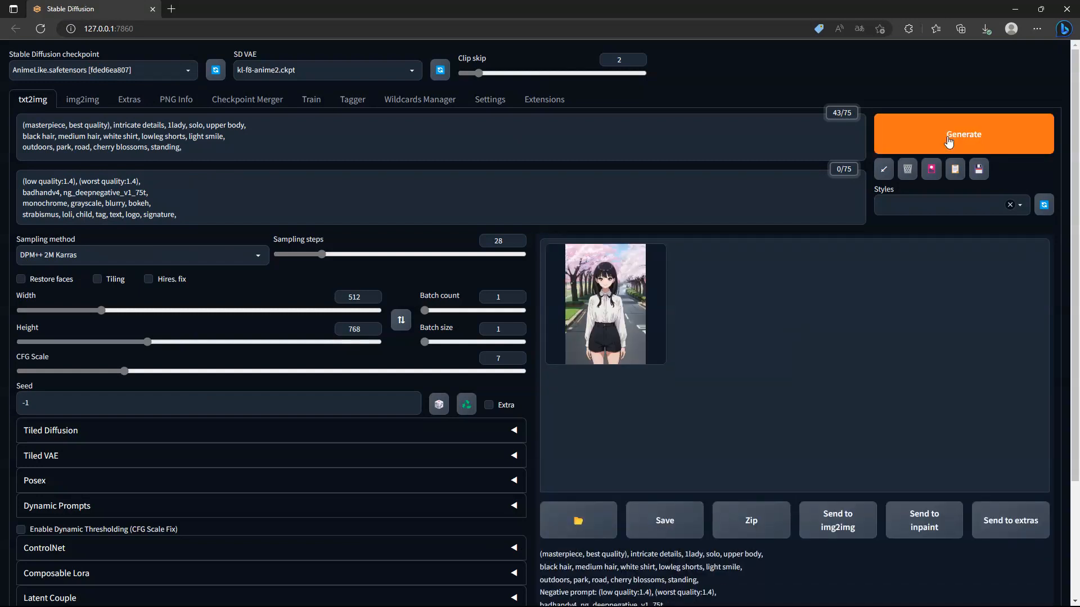
click(655, 309)
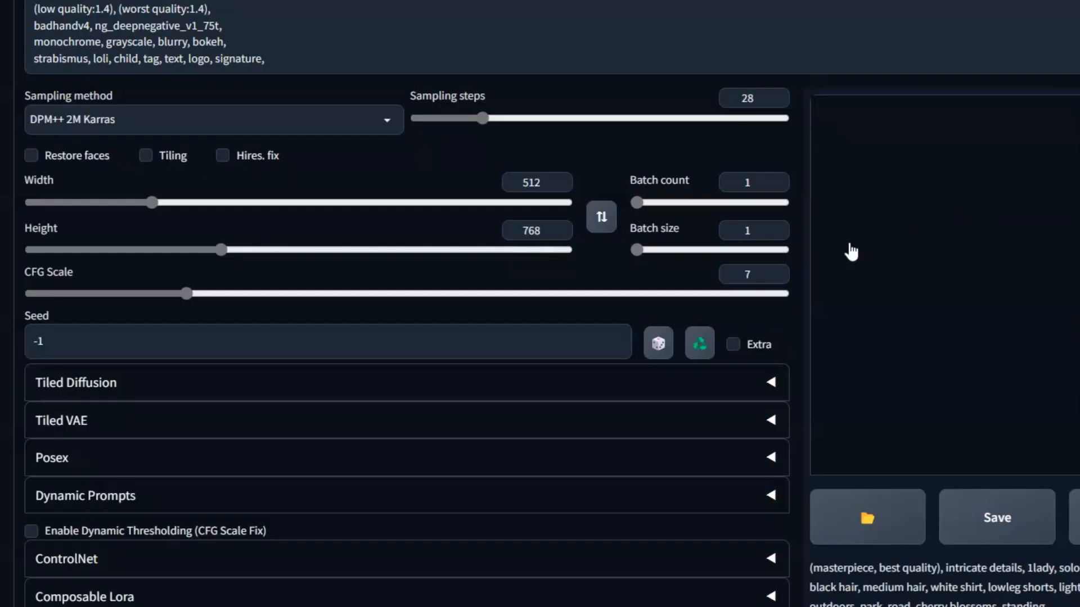
Step: Reuse the generated image's seed and enable Dynamic Thresholding with CFG Scale 20 and Mimic CFG Scale 10
click(467, 405)
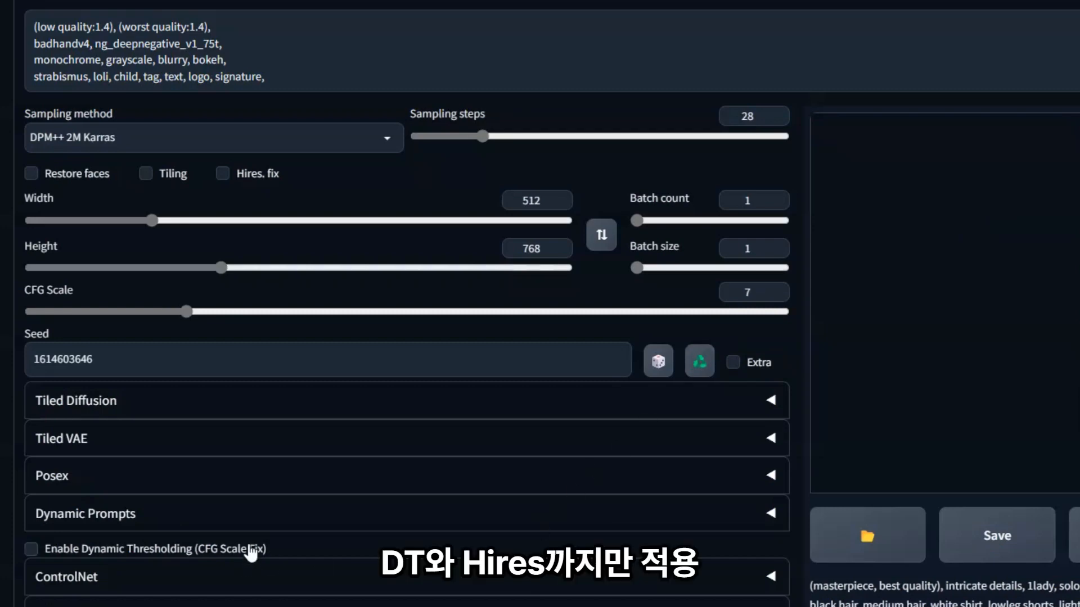
click(219, 550)
scroll(305, 513, down, 4)
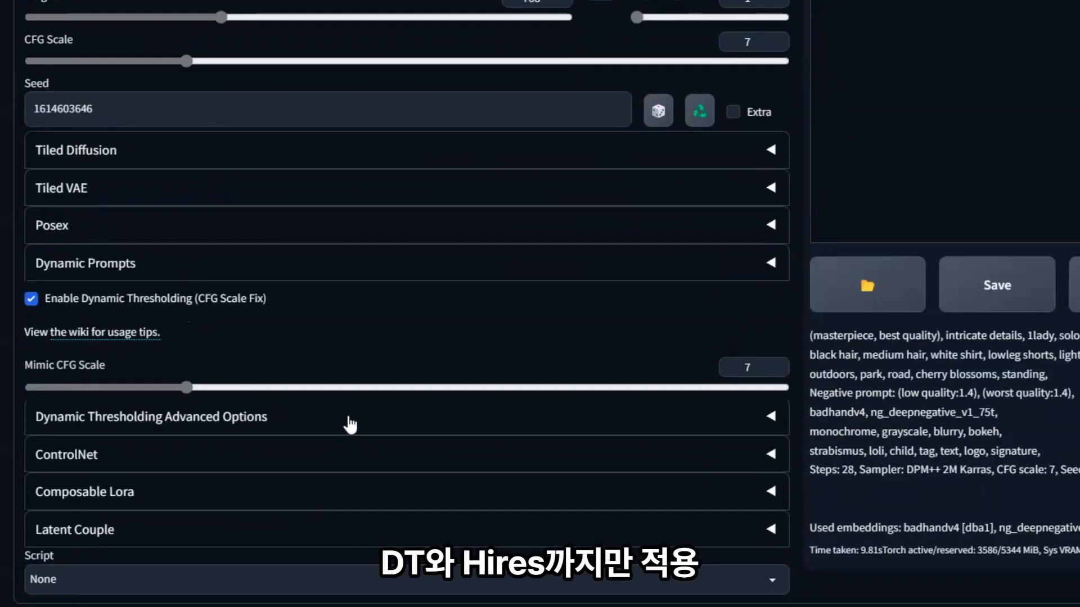
double_click(753, 42)
text(20)
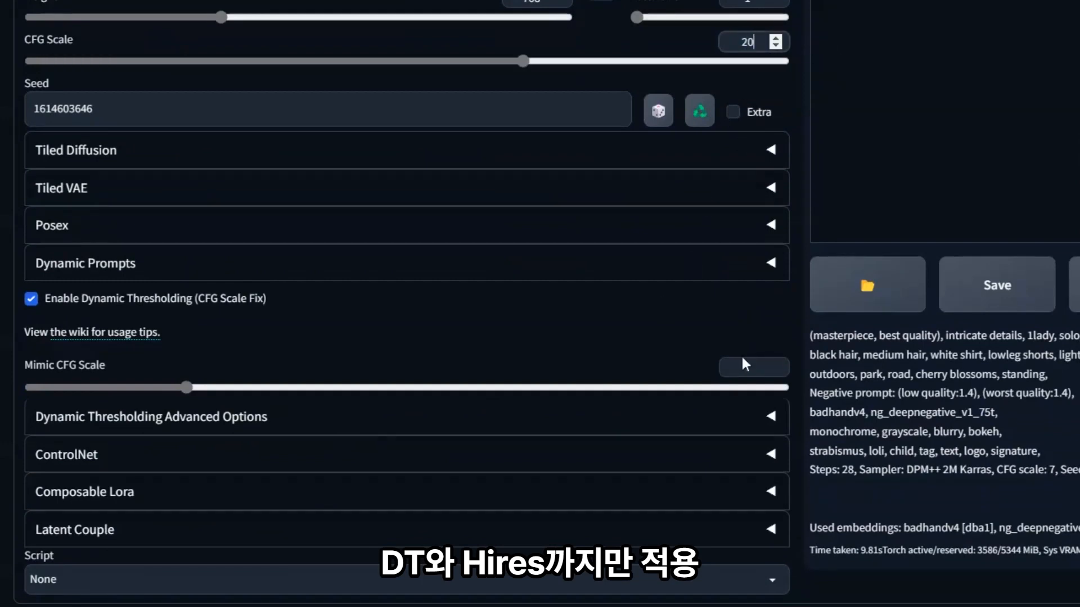
double_click(747, 367)
text(10)
Step: In the Dynamic Thresholding advanced options, set the latent clamp percentile to 99.5 and the Mimic Scale Scheduler to Linear Up with minimum value 6
click(692, 417)
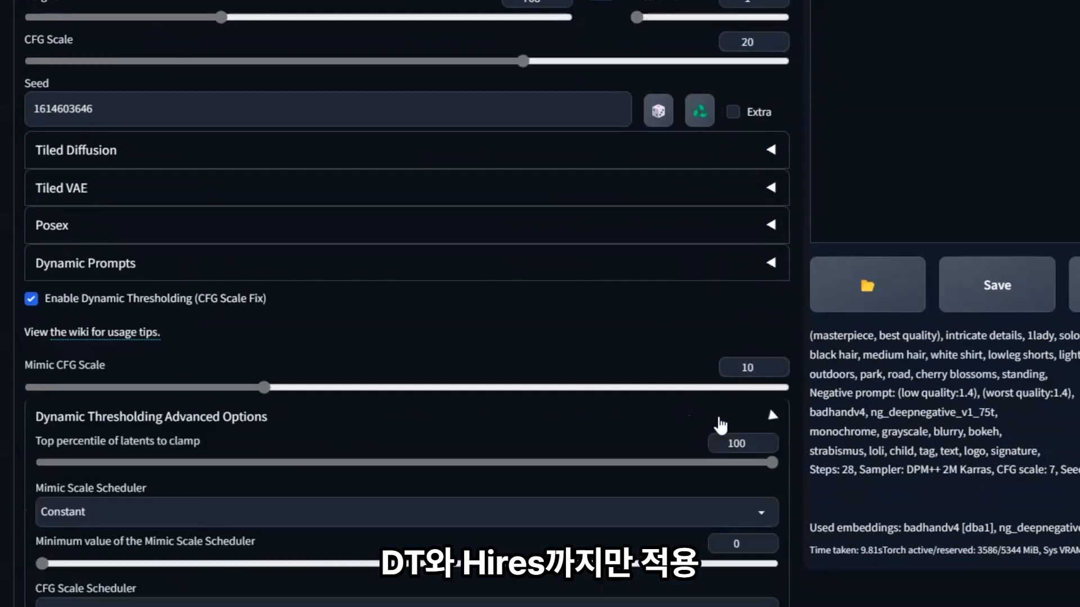
double_click(717, 448)
text(99.5)
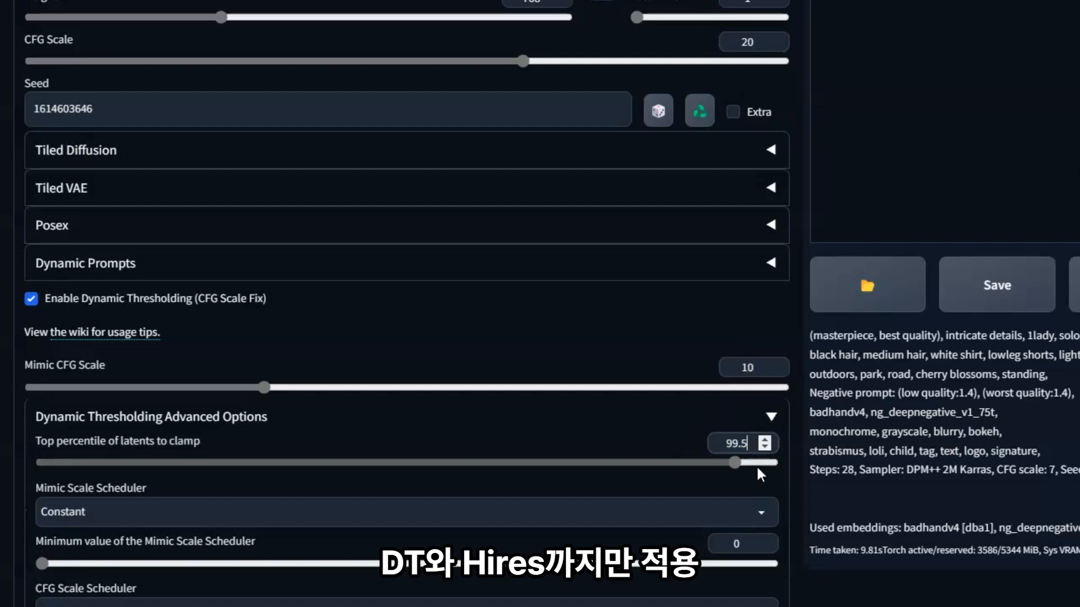
click(756, 513)
click(703, 416)
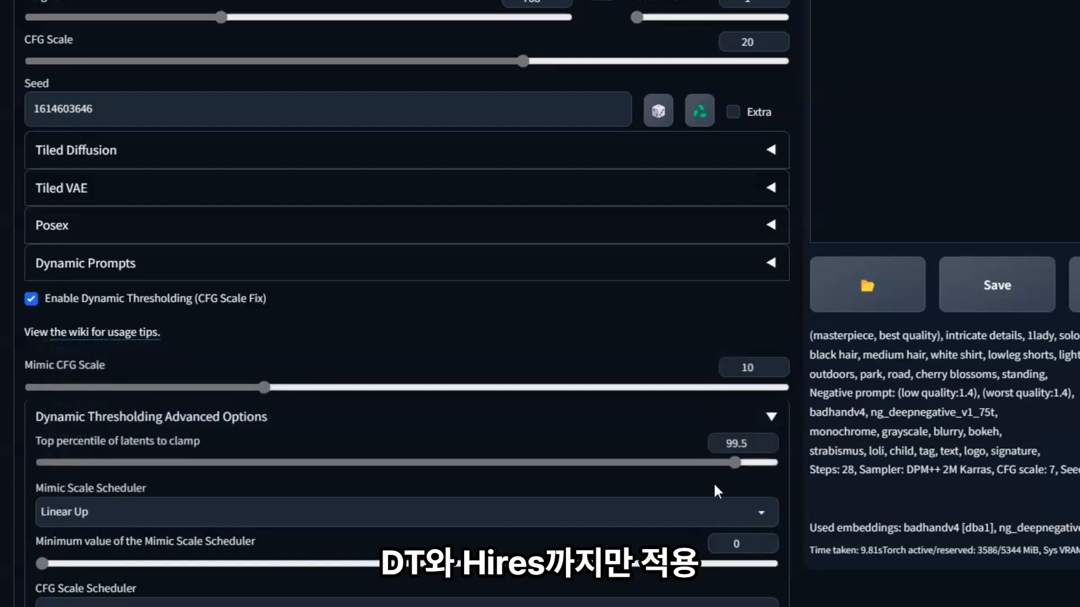
double_click(759, 542)
text(6)
Step: Set the CFG Scale Scheduler to Half Cosine Up with a minimum value of 6
click(747, 605)
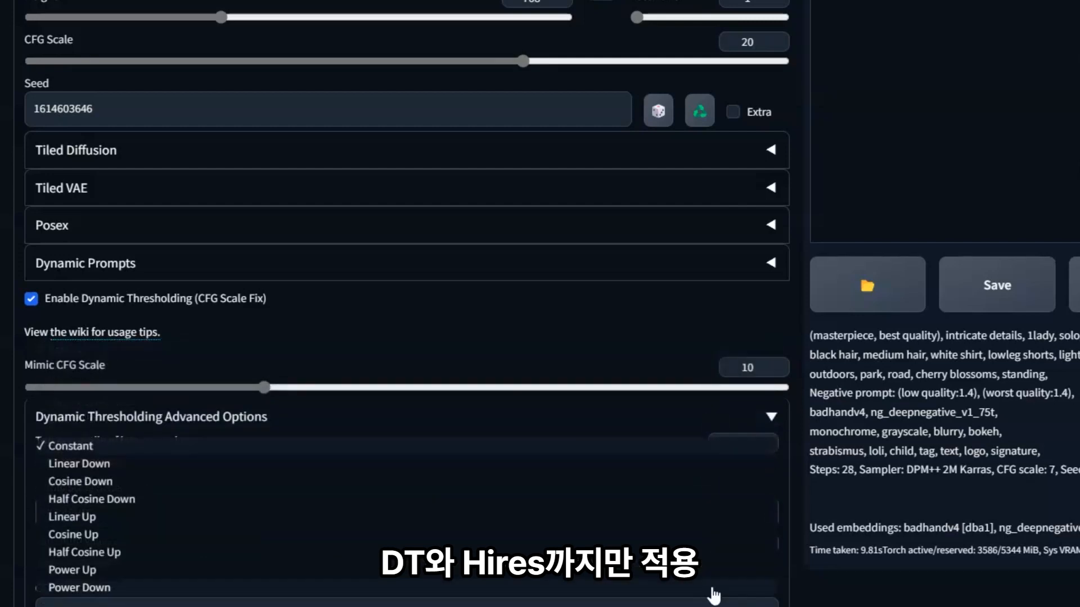
click(731, 552)
scroll(735, 369, down, 5)
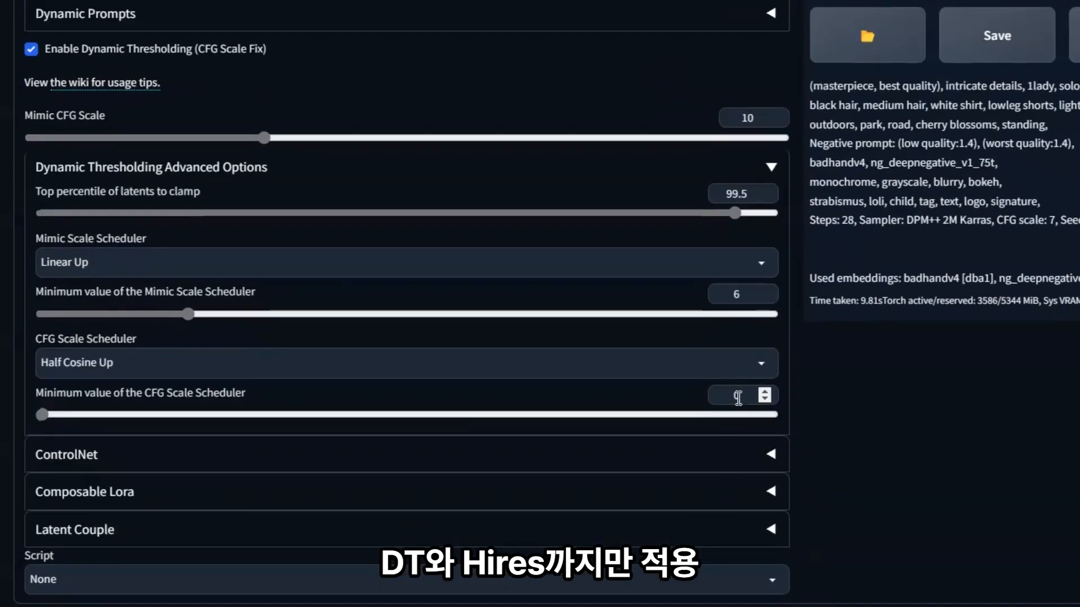
double_click(735, 395)
text(6)
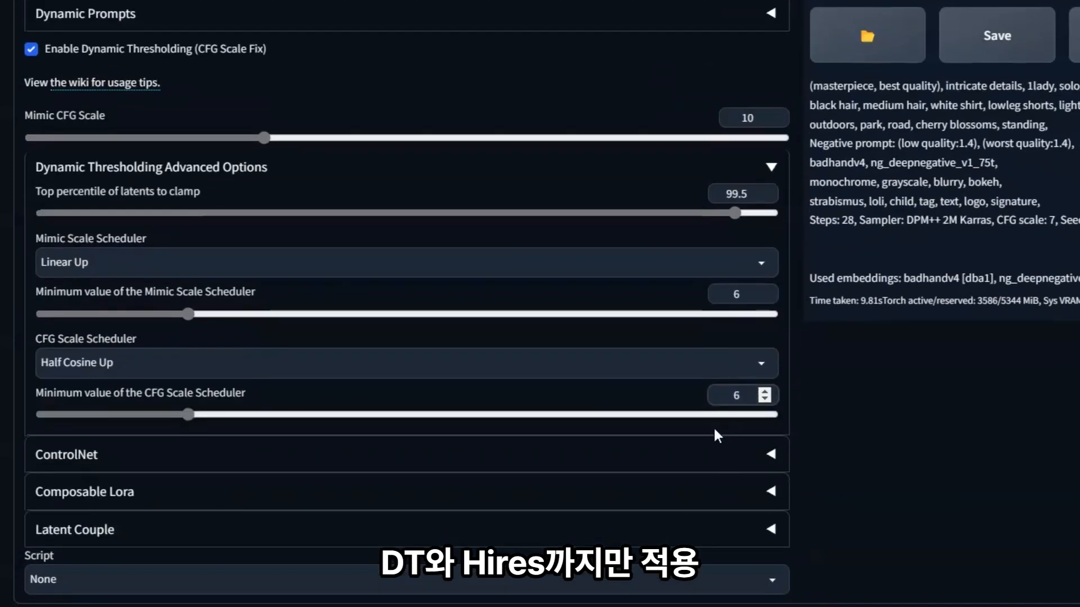
scroll(714, 428, up, 8)
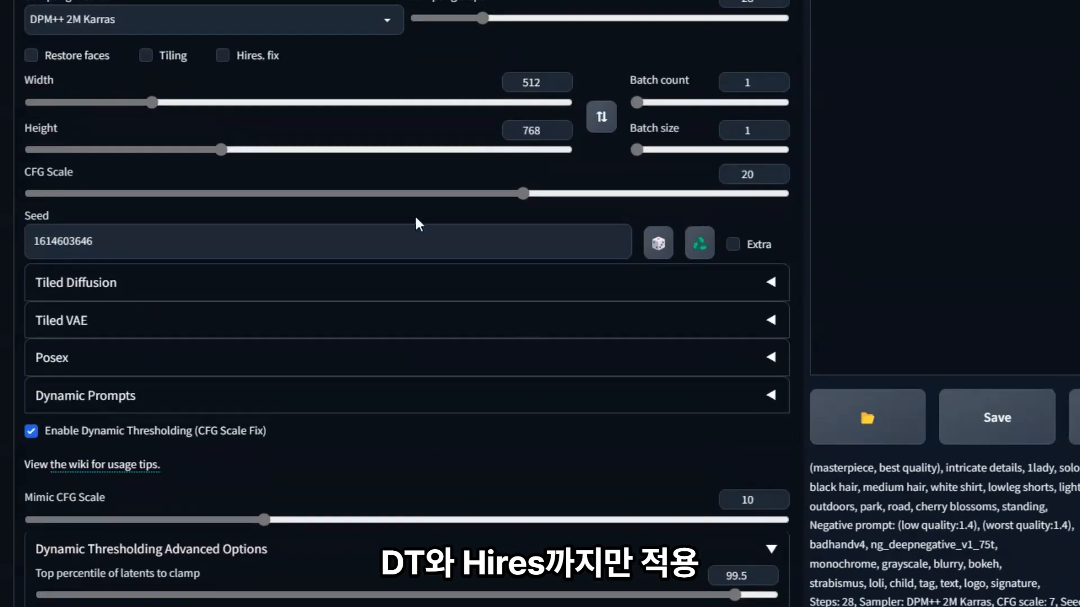
Step: Enable Hires. fix with the R-ESRGAN 4x+ Anime6B upscaler, 10 hires steps and denoising strength 0.5, and generate the image
click(256, 58)
click(181, 112)
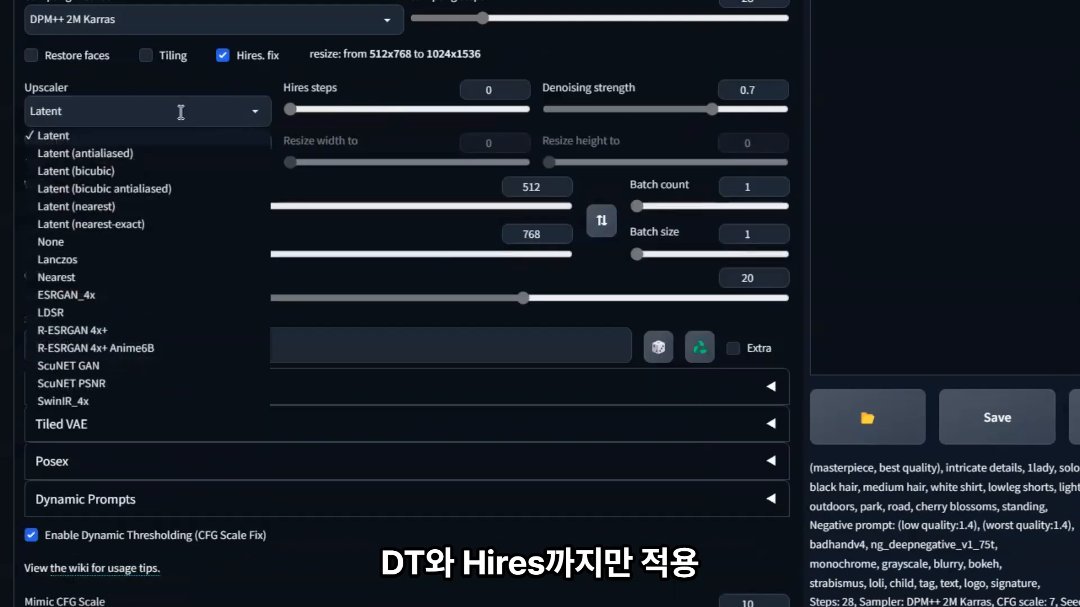
click(159, 337)
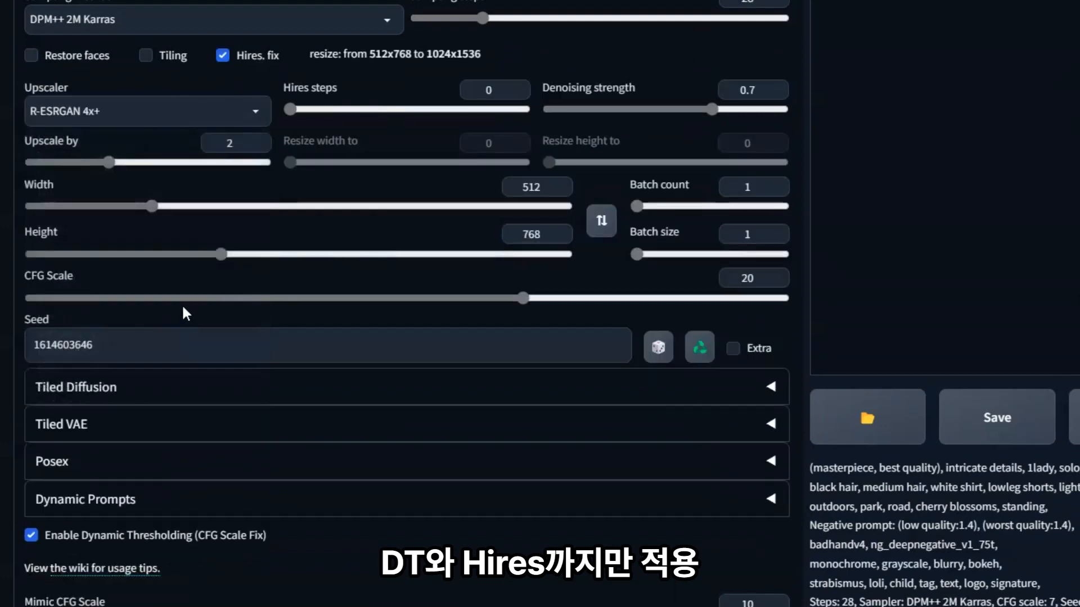
click(224, 112)
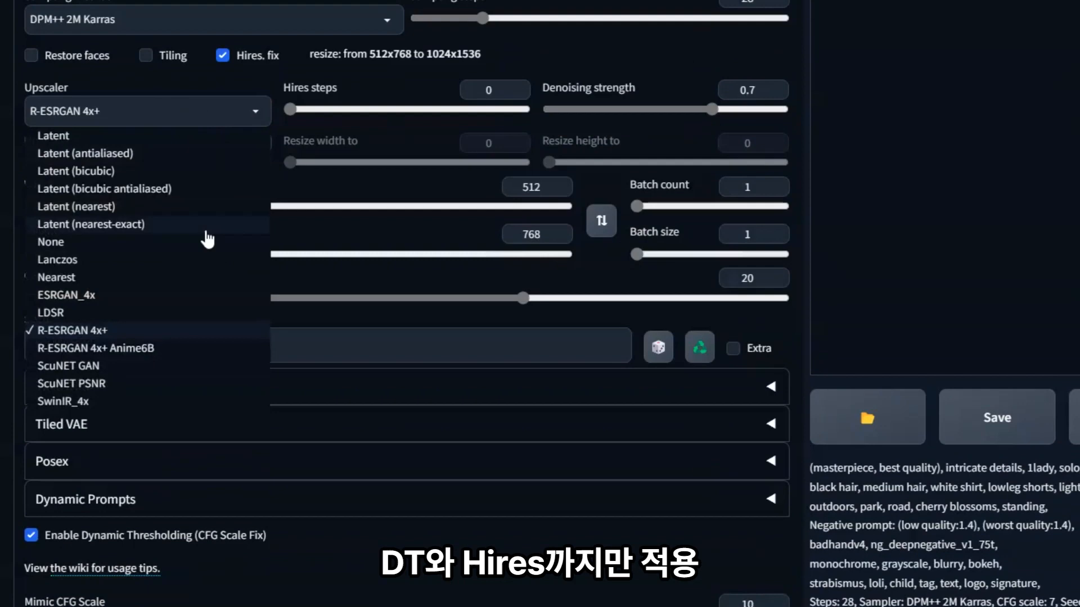
click(218, 348)
click(488, 90)
text(10)
double_click(754, 90)
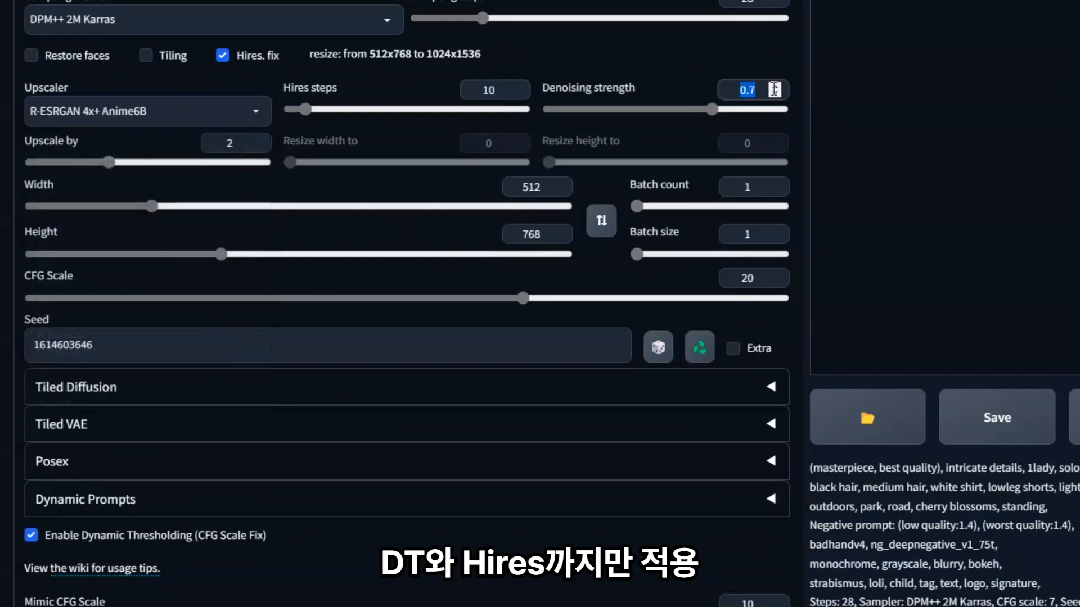
text(0.5)
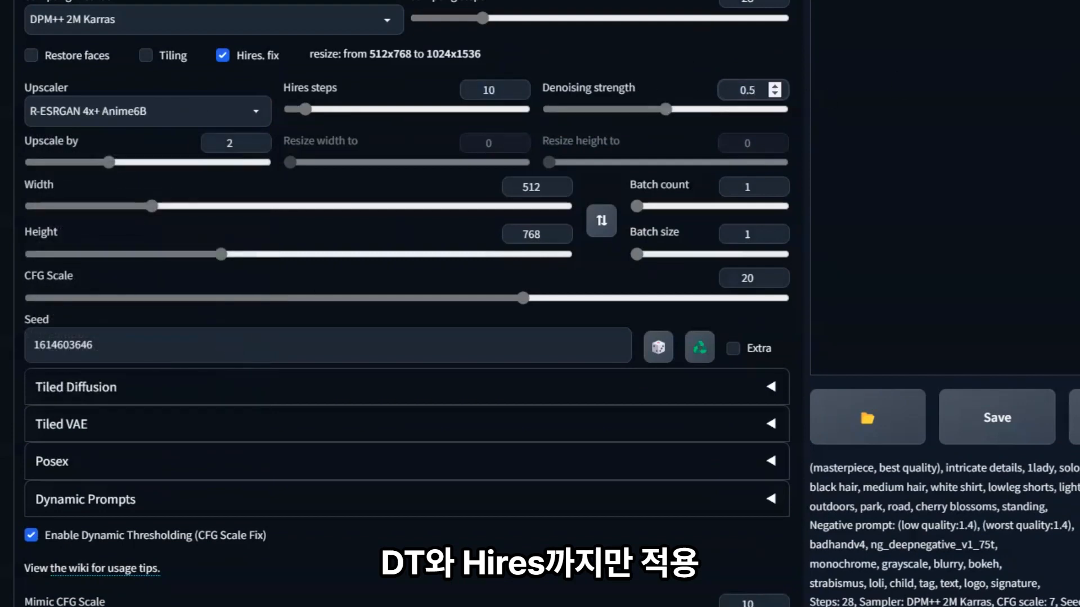
click(964, 134)
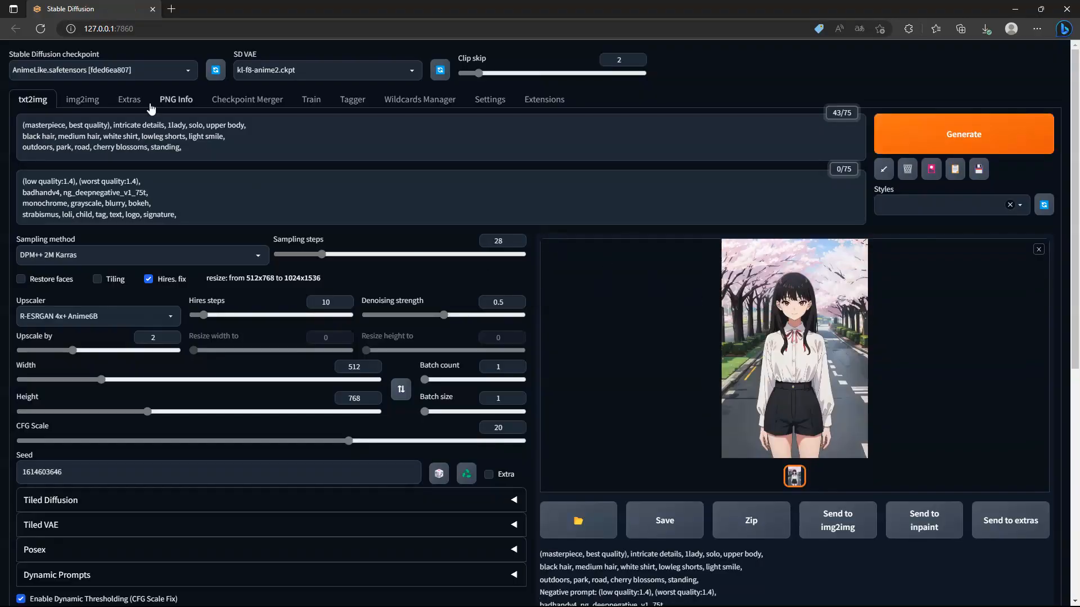
Step: Load the newmarsmix_R11.safetensors checkpoint, set the upscaler to R-ESRGAN 4x+ and generate an image
click(124, 75)
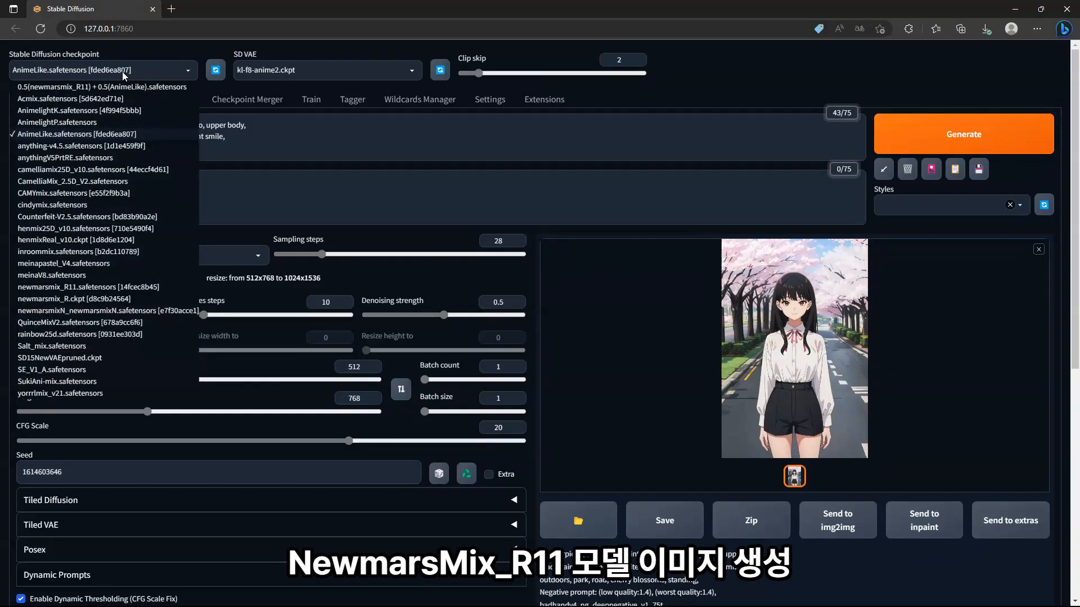
click(102, 287)
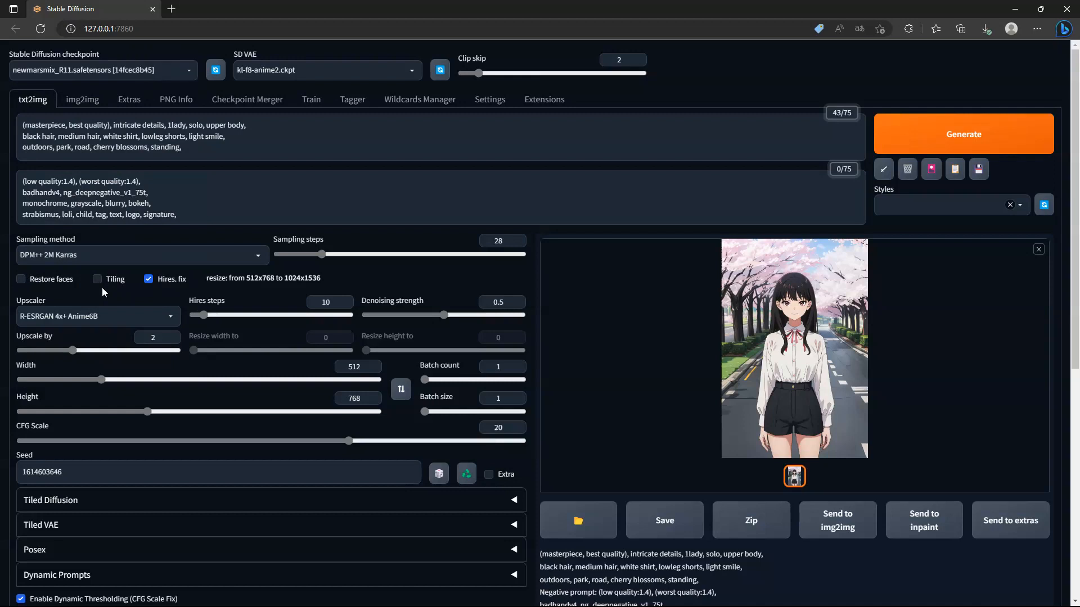
click(114, 315)
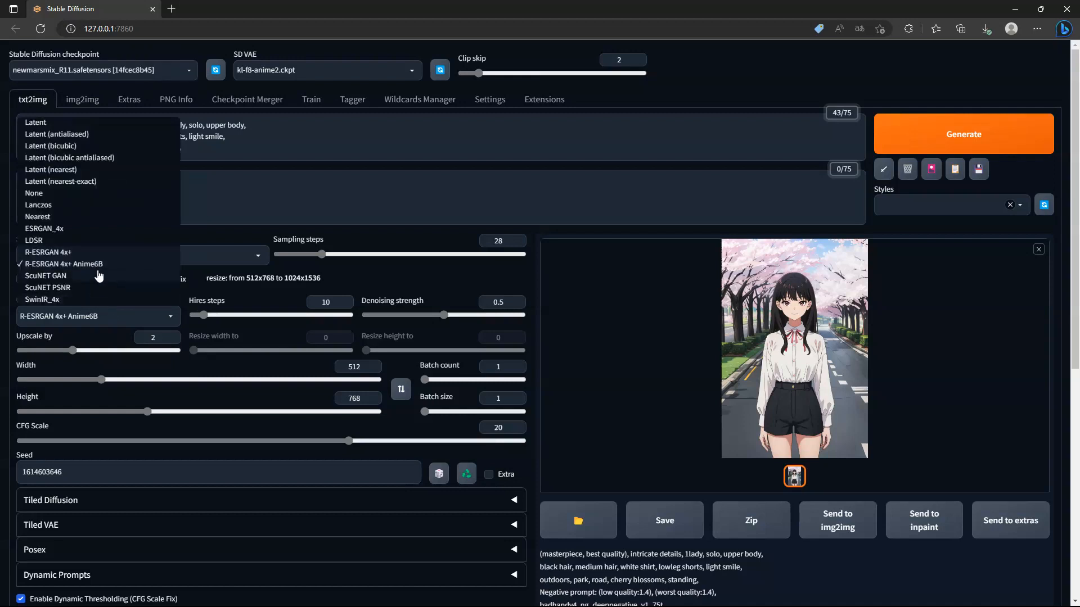
click(97, 252)
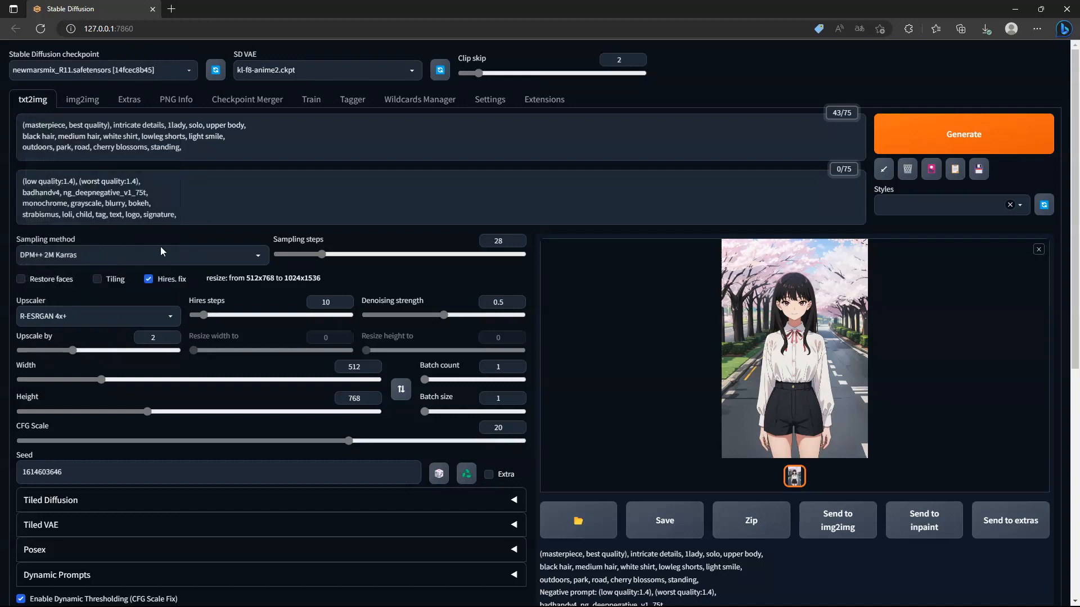
click(919, 135)
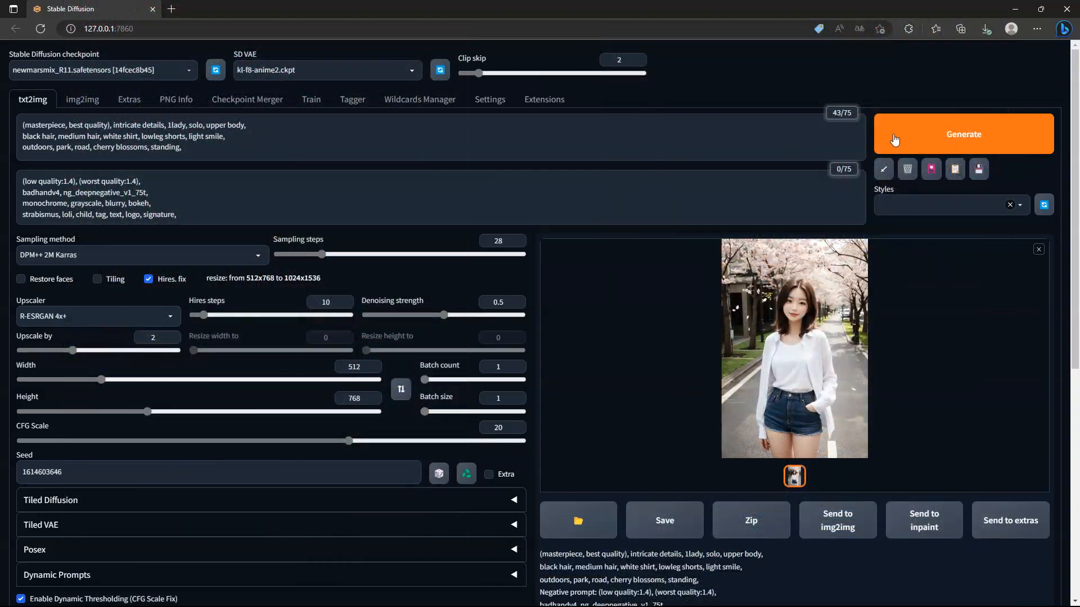
Step: Load the merged checkpoint 0.5(newmarsmix_R11) + 0.5(AnimeLike).safetensors and generate an image with the same settings
click(147, 70)
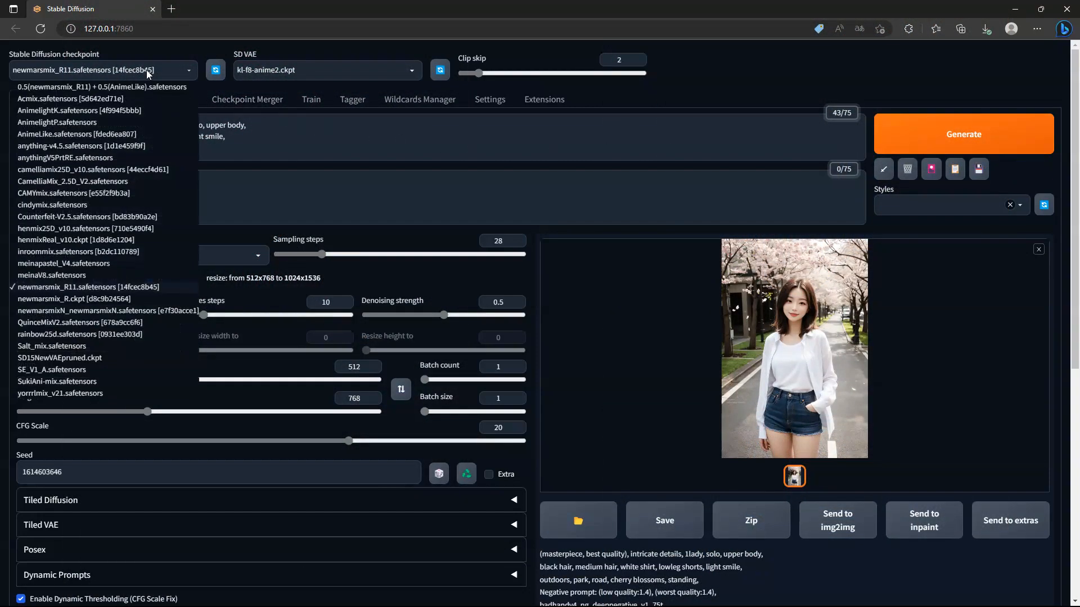
click(142, 86)
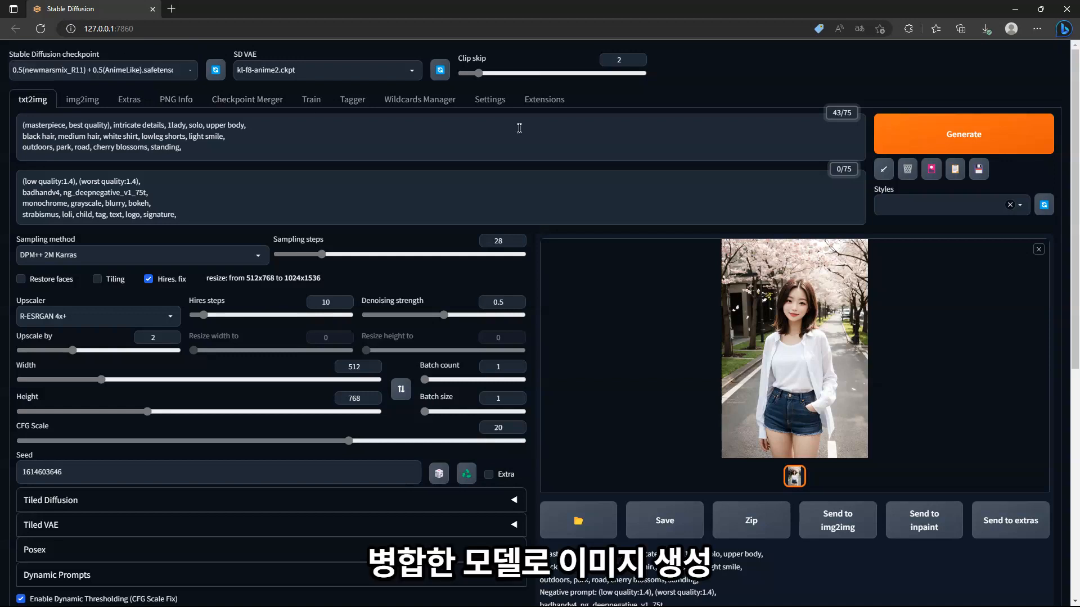
click(930, 139)
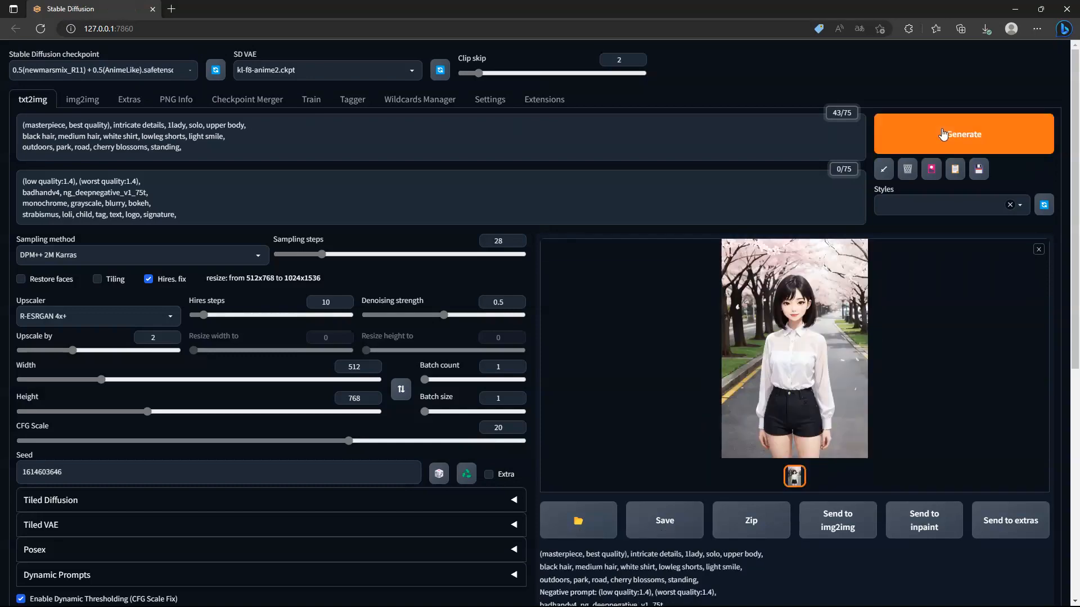